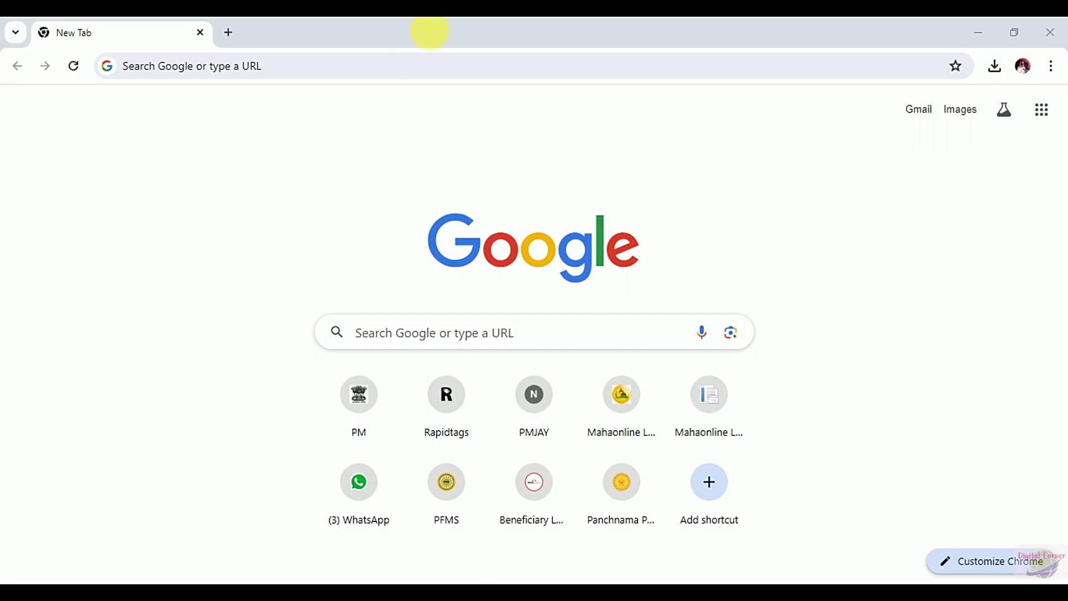
Search Google for "uti reprintpan" and open the "Reprint PAN Card - UTIITSL" result
{"action": "left_click", "coordinate": [164, 70]}
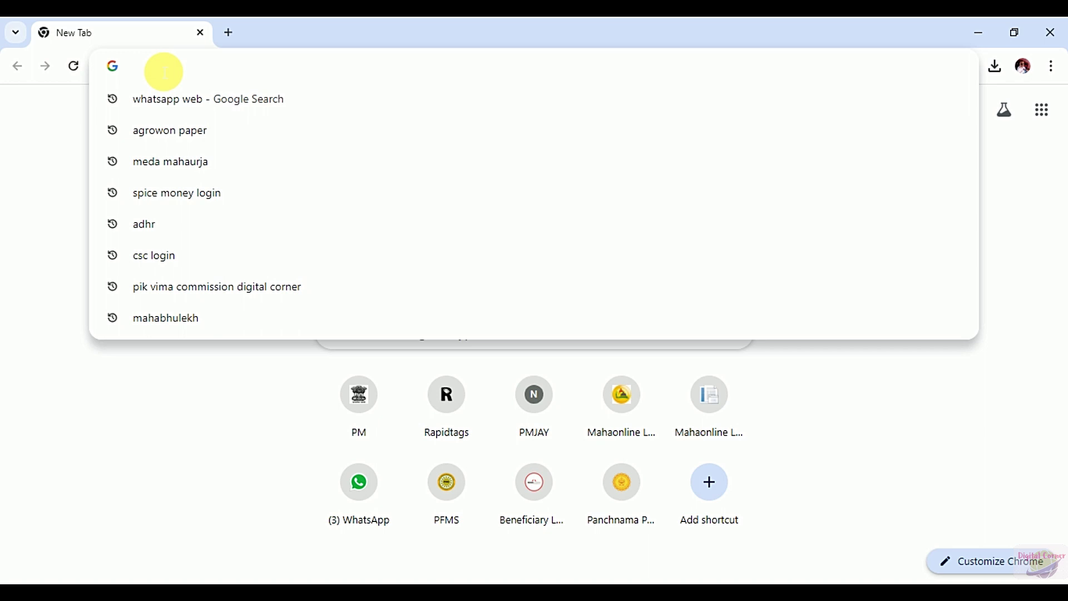
{"action": "type", "text": "uti"}
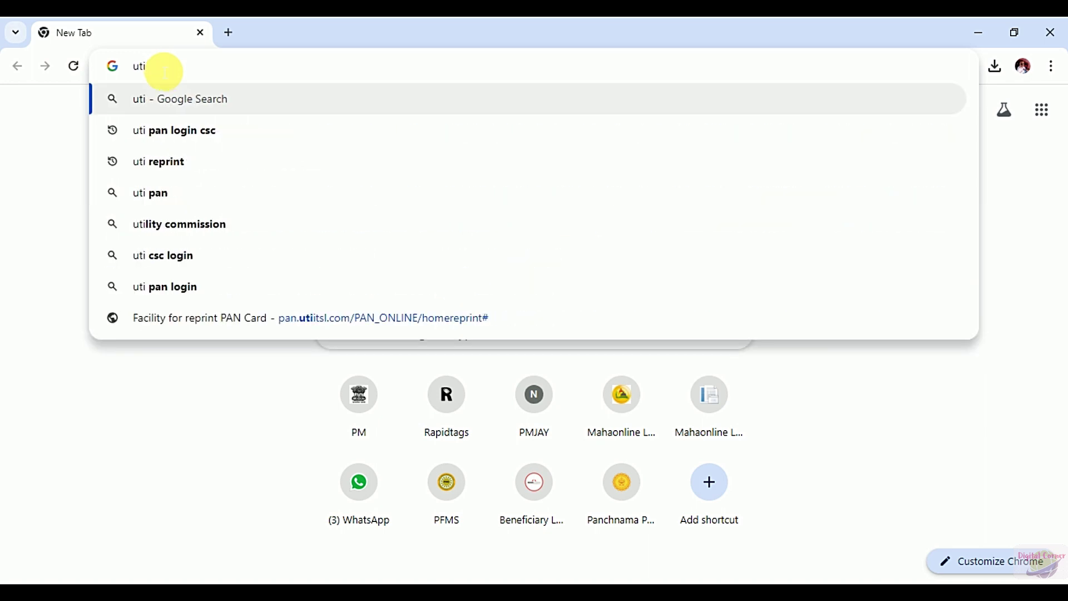
{"action": "type", "text": "reprintpan"}
{"action": "key", "text": "Return"}
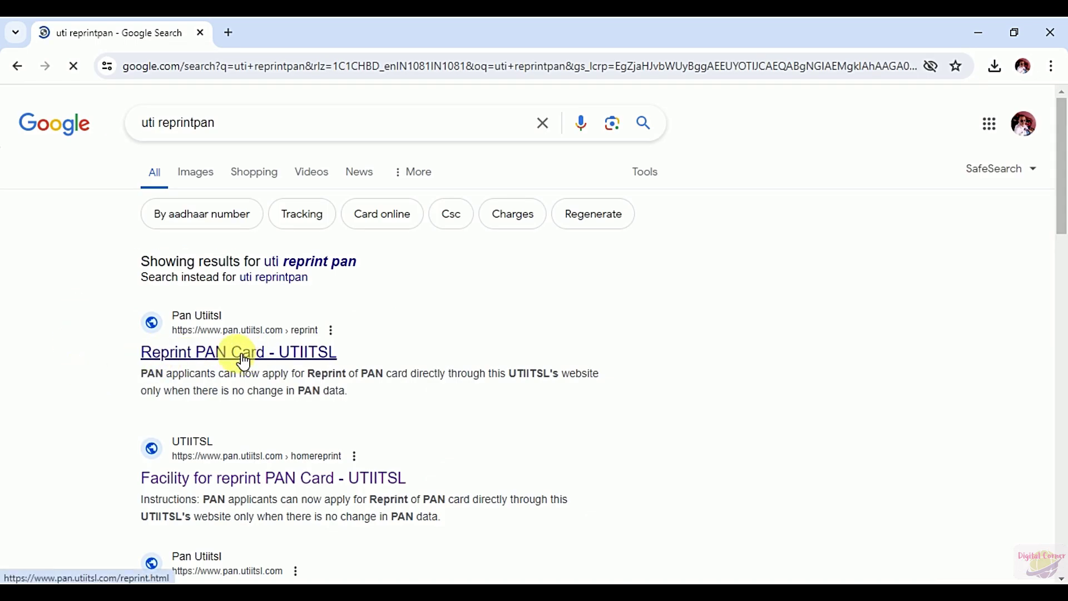
{"action": "left_click", "coordinate": [242, 357]}
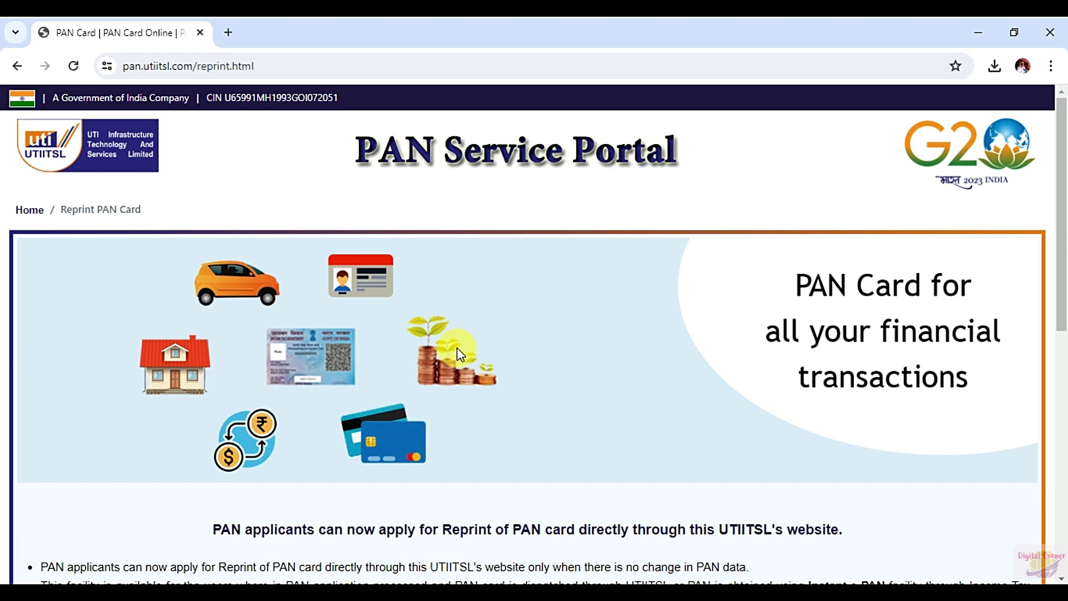
Open the Reprint PAN Card request form from the PAN Service Portal page
{"action": "scroll", "coordinate": [570, 344], "scroll_direction": "down", "scroll_amount": 2}
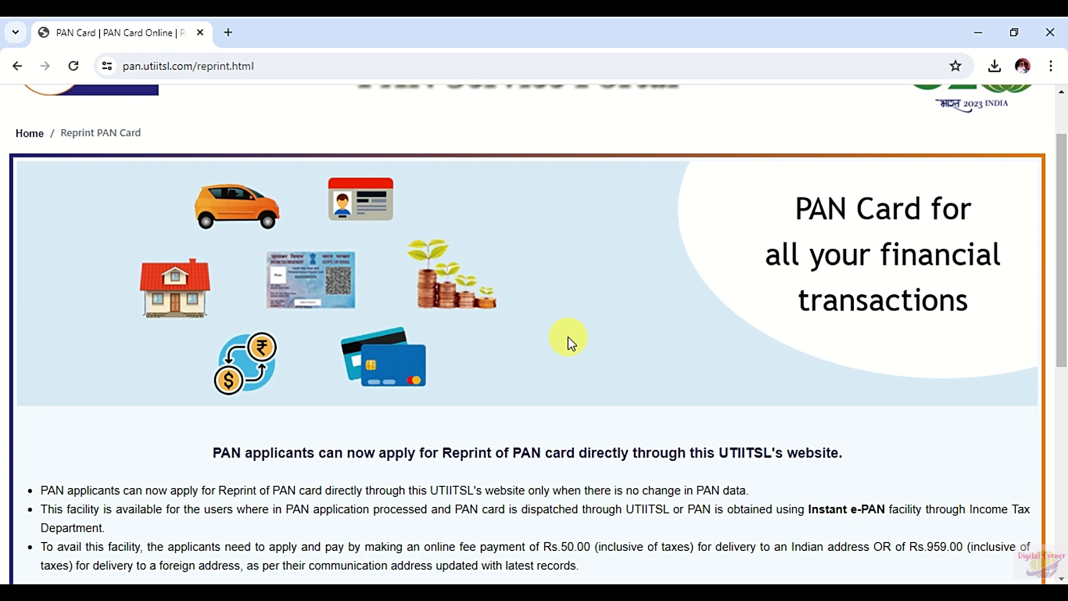
{"action": "scroll", "coordinate": [568, 336], "scroll_direction": "down", "scroll_amount": 5}
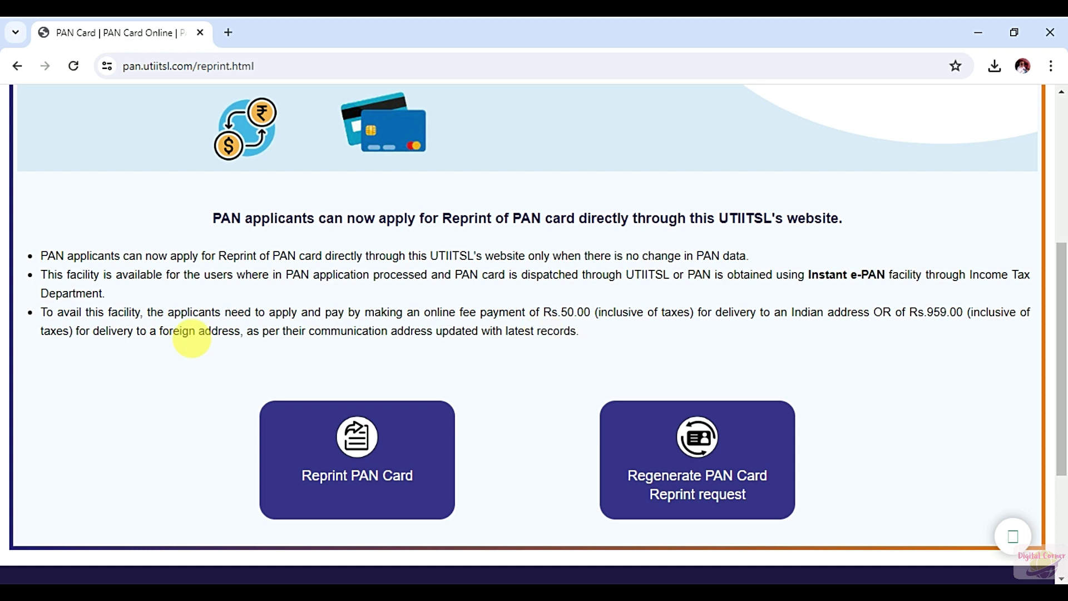
{"action": "left_click", "coordinate": [399, 475]}
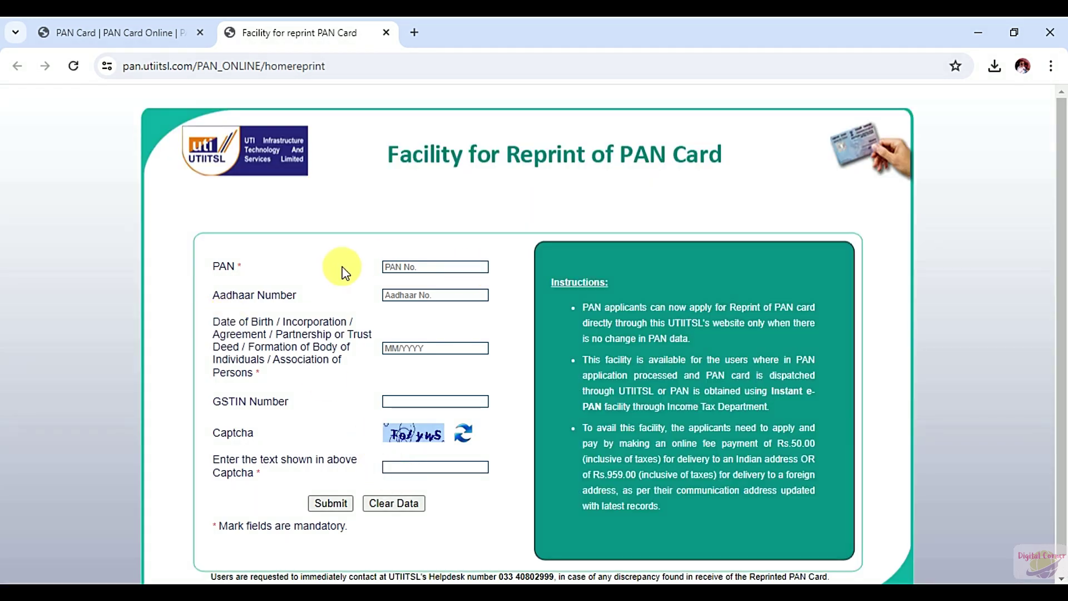
Fill in the applicant's PAN, Aadhaar number, birth month and year and the captcha text, leave GSTIN blank, and submit the form
{"action": "left_click", "coordinate": [412, 267]}
{"action": "left_click", "coordinate": [421, 295]}
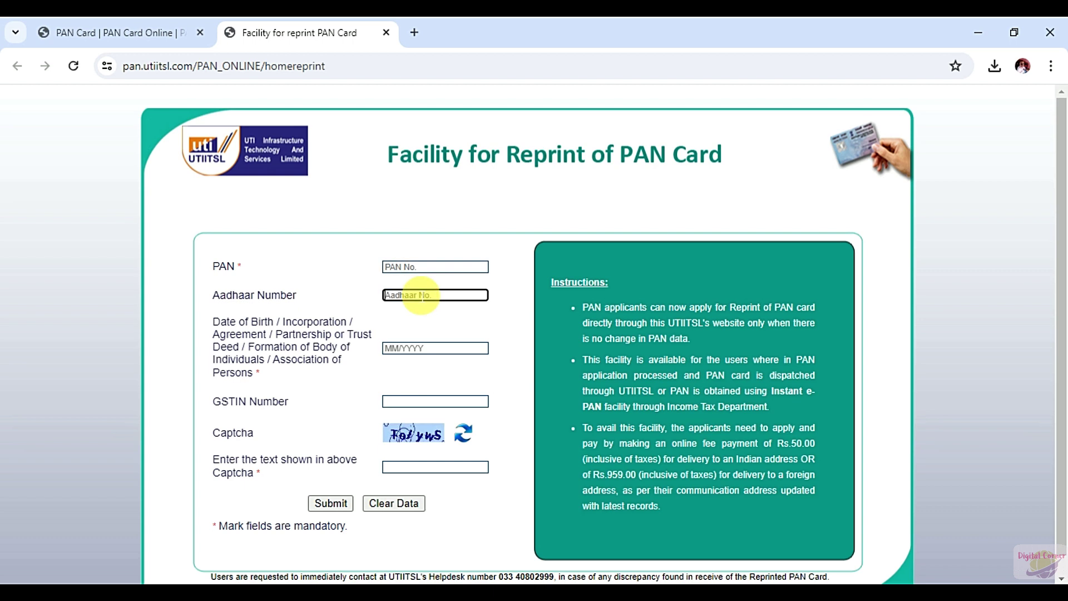
{"action": "left_click", "coordinate": [395, 349]}
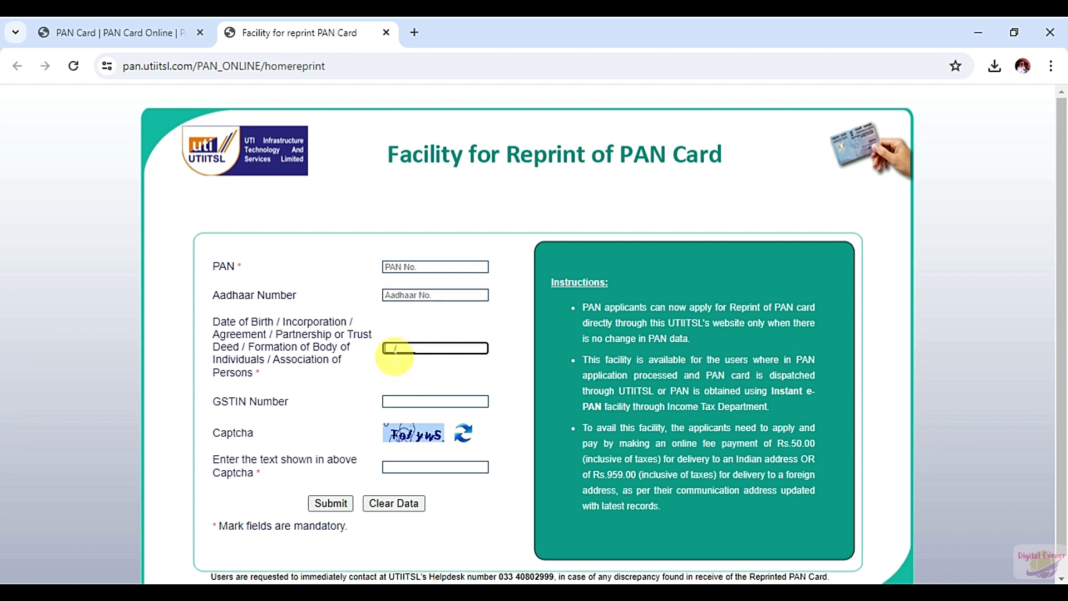
{"action": "left_click_drag", "start_coordinate": [215, 402], "coordinate": [315, 404]}
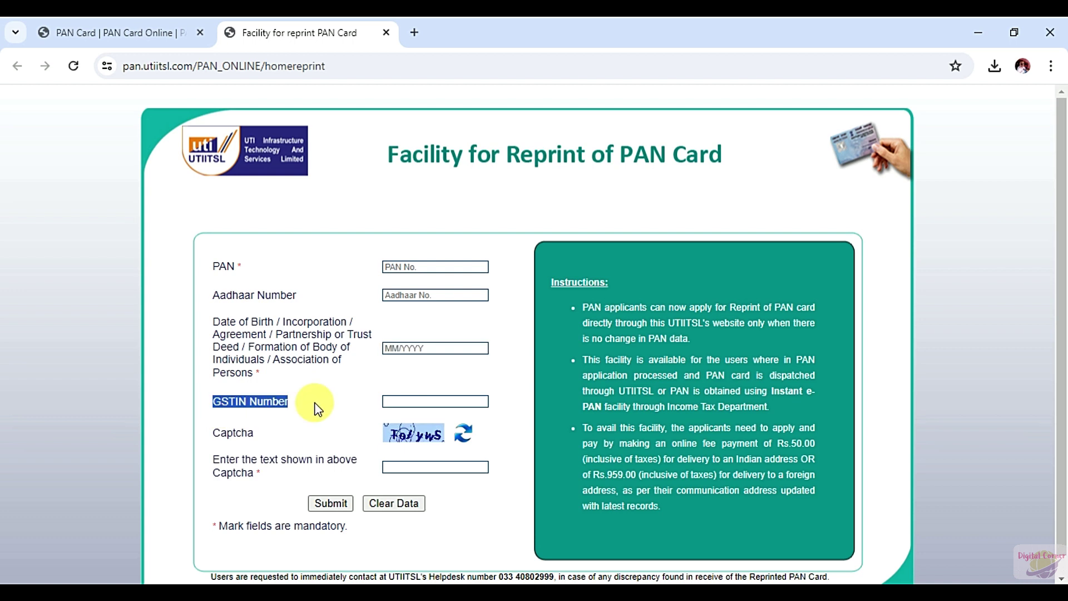
{"action": "left_click", "coordinate": [412, 402]}
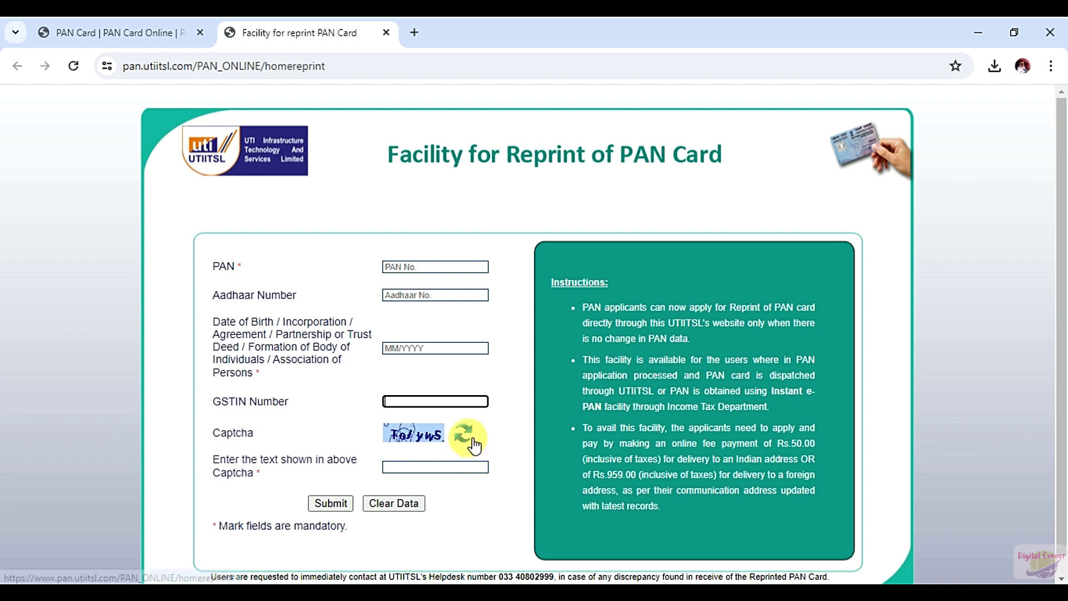
{"action": "left_click", "coordinate": [406, 471]}
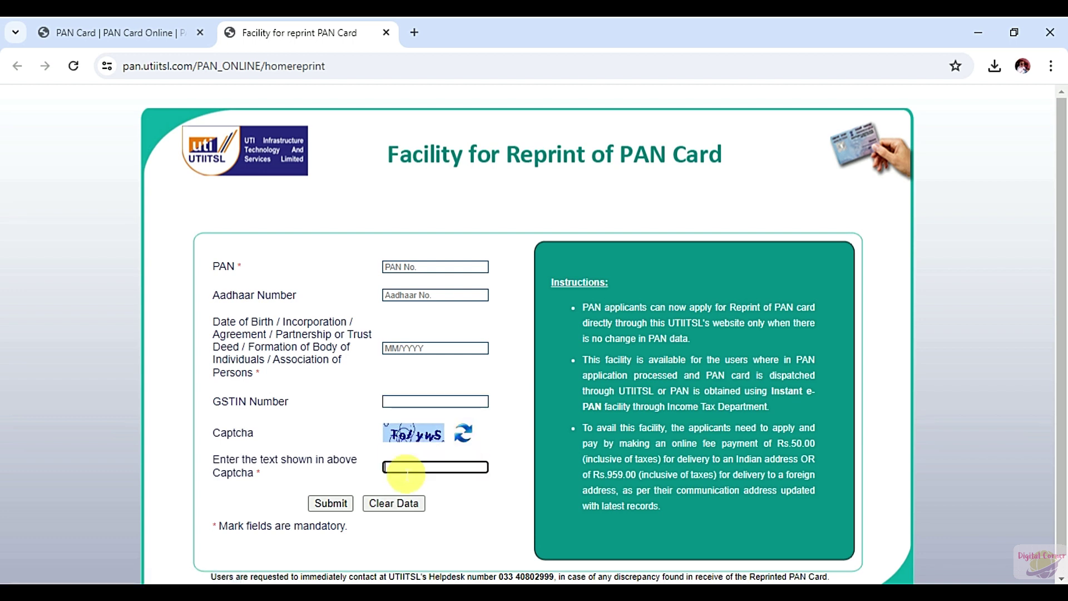
{"action": "left_click", "coordinate": [332, 504]}
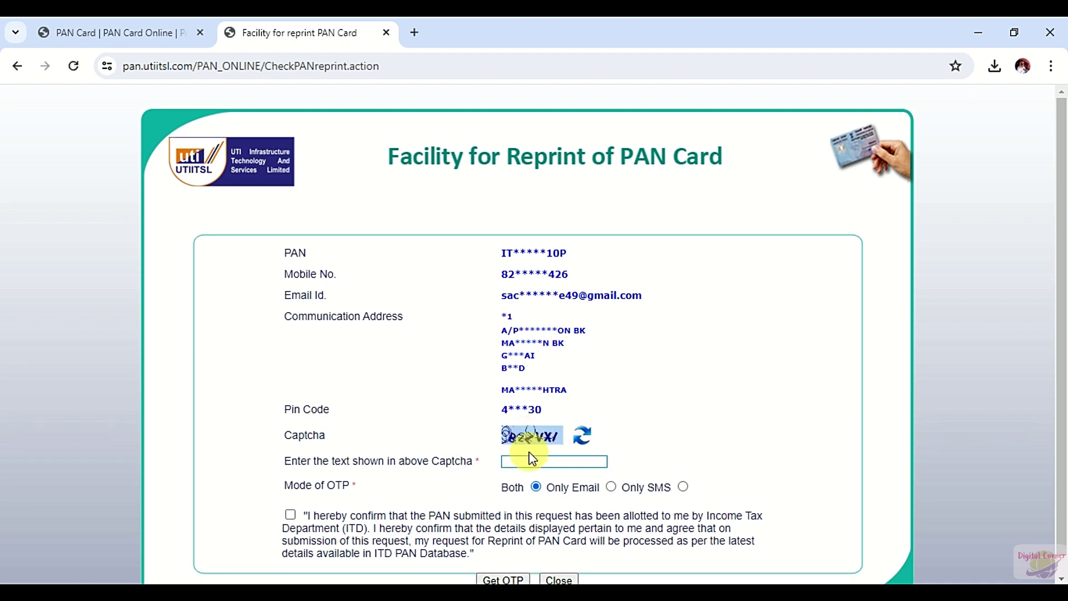
Set the mode of OTP for the reprint request to Only Email
{"action": "left_click_drag", "start_coordinate": [289, 486], "coordinate": [365, 488]}
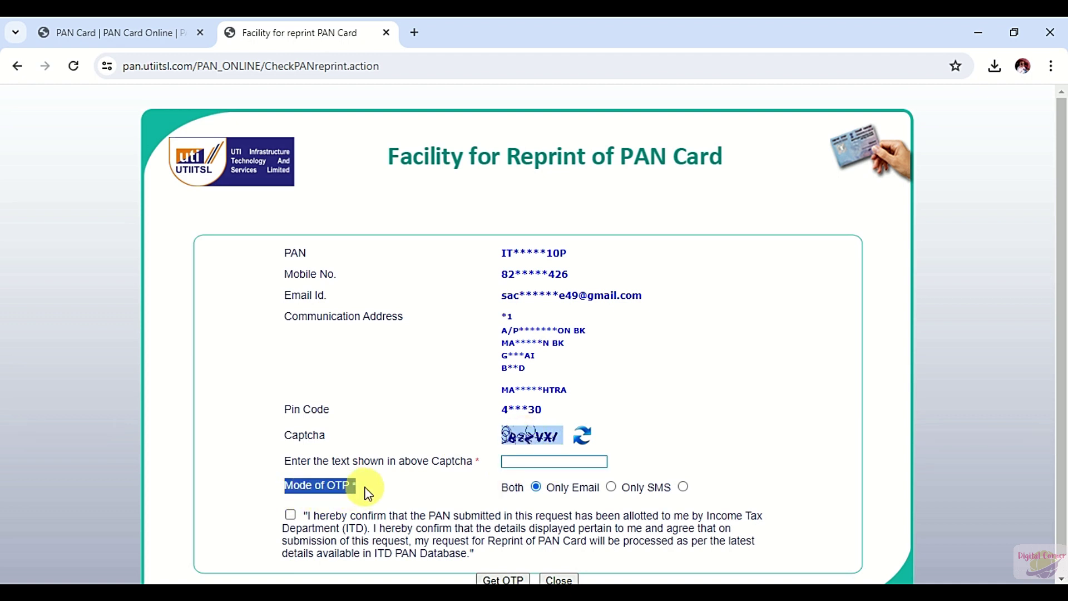
{"action": "left_click", "coordinate": [488, 500]}
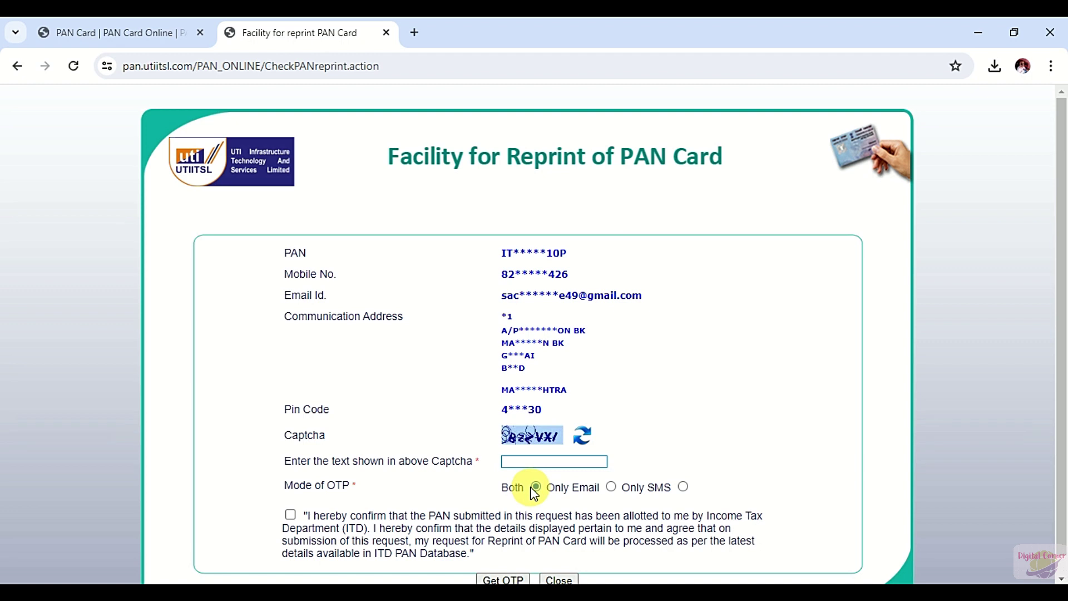
{"action": "left_click", "coordinate": [610, 487]}
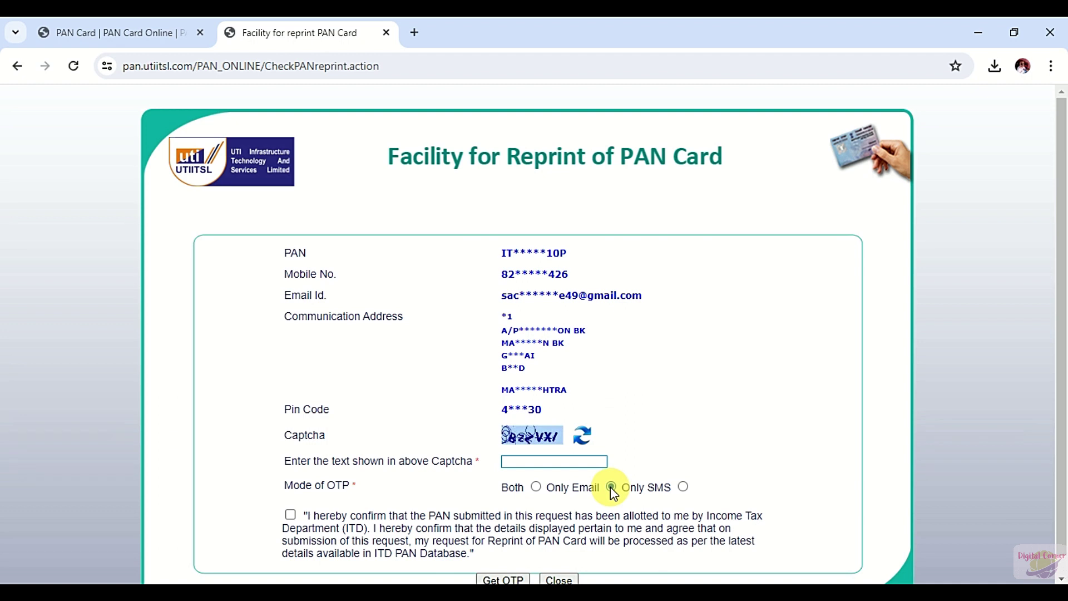
{"action": "left_click", "coordinate": [683, 486]}
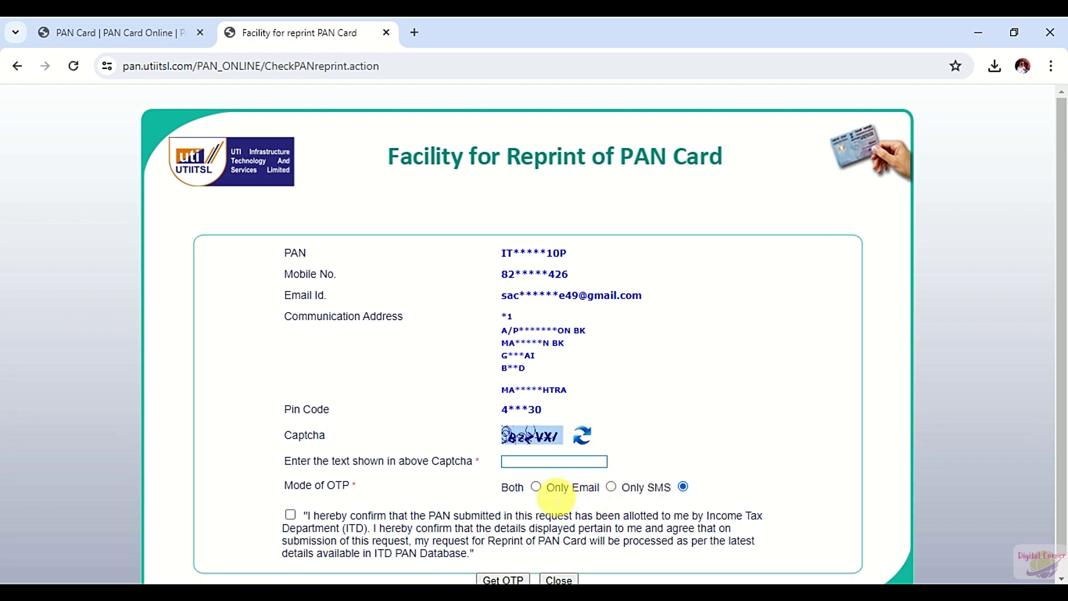
{"action": "left_click", "coordinate": [612, 488]}
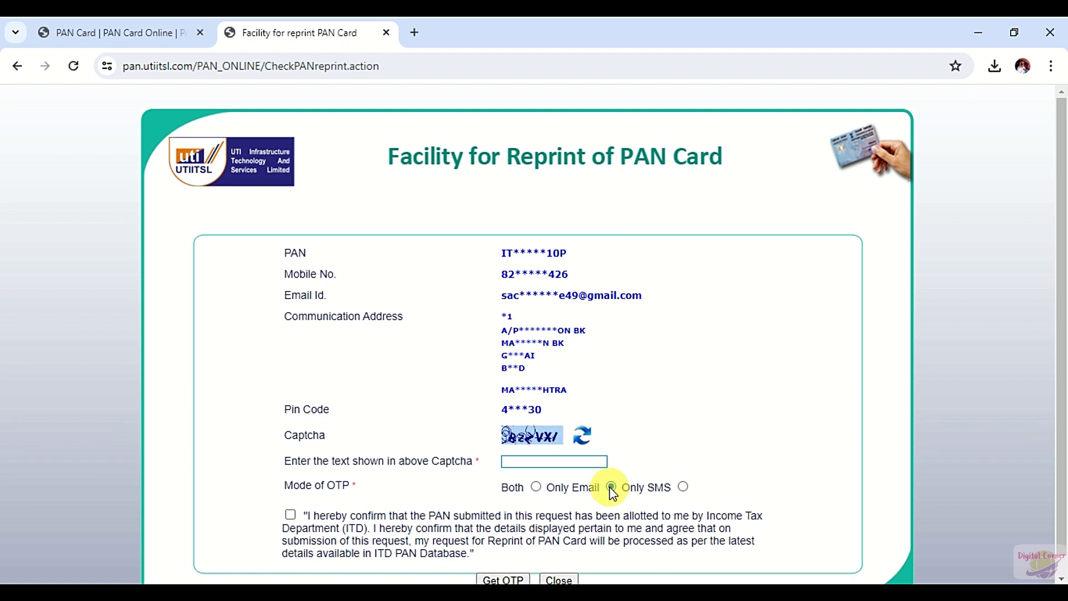
Accept the PAN declaration, request the OTP with the captcha text filled in, and submit the received PAN reprint OTP
{"action": "left_click", "coordinate": [290, 516]}
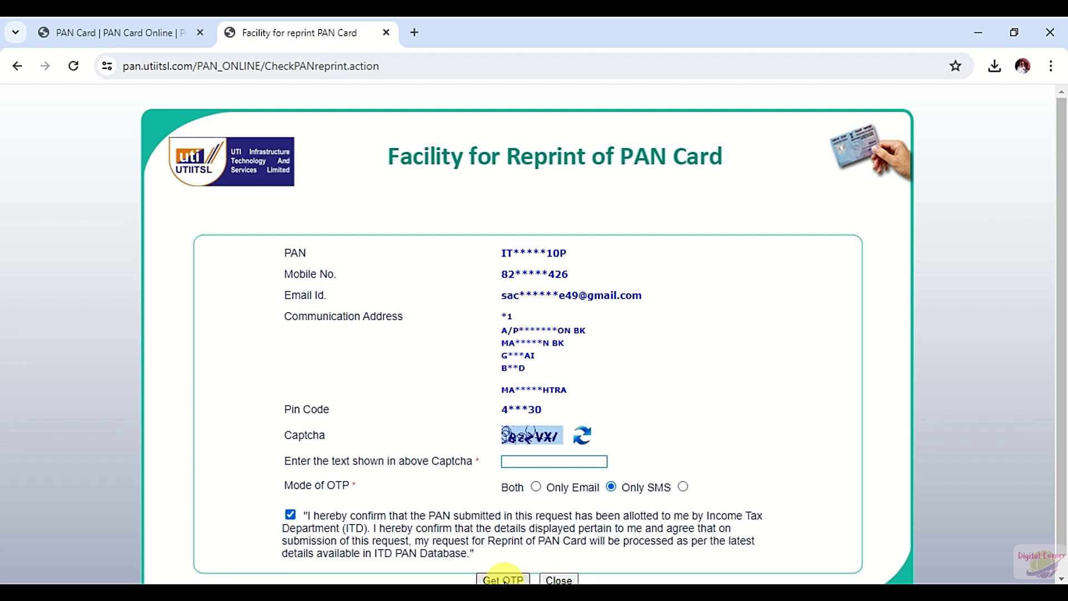
{"action": "left_click", "coordinate": [504, 579]}
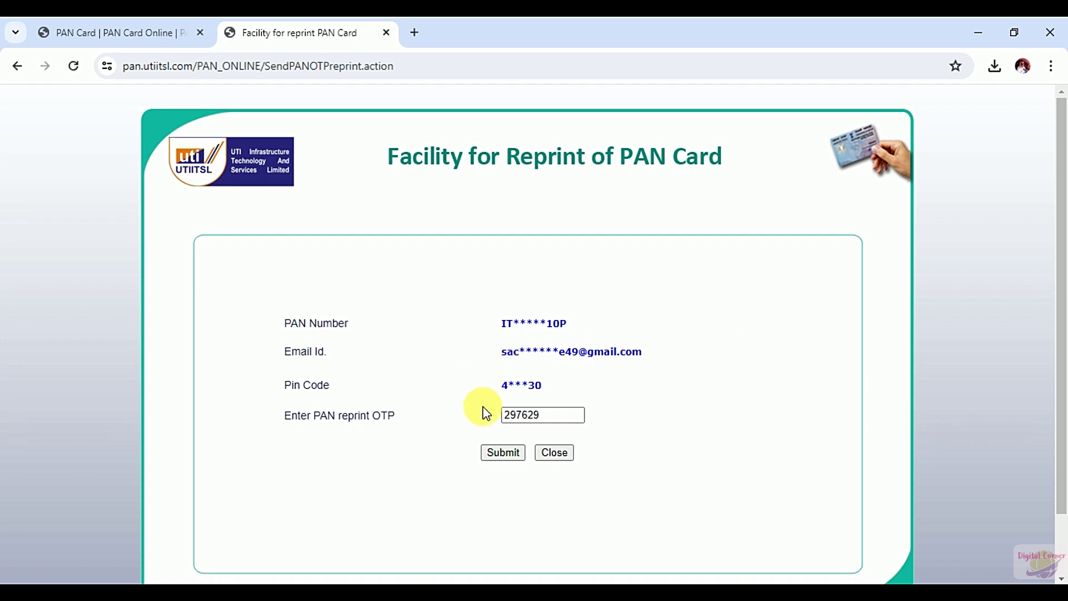
{"action": "left_click", "coordinate": [506, 452]}
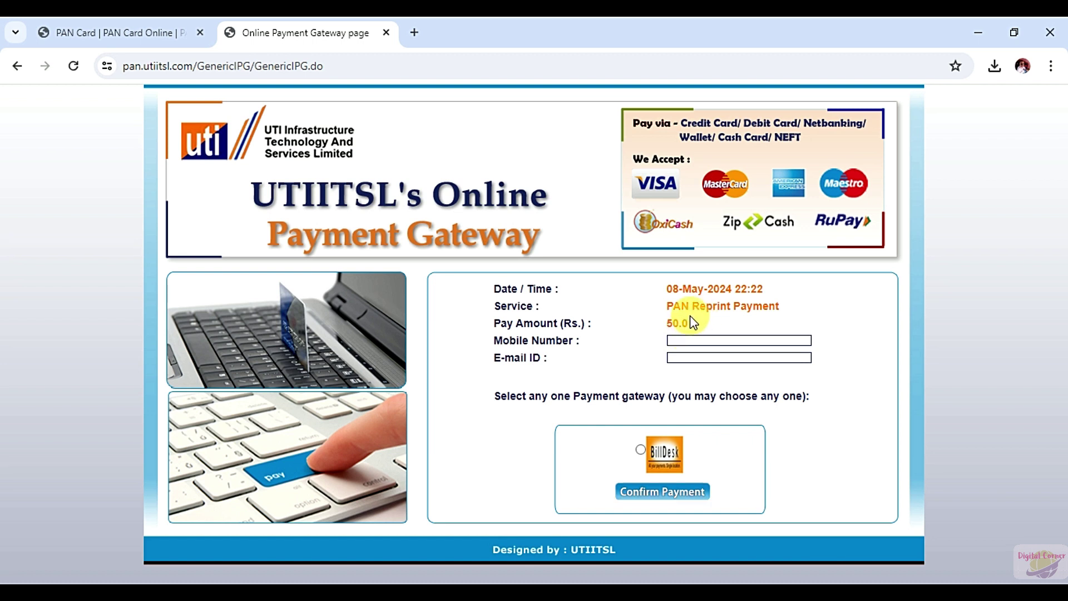
Enter the payer's mobile number and e-mail ID, choose BillDesk as the payment gateway, and confirm the payment
{"action": "double_click", "coordinate": [675, 325]}
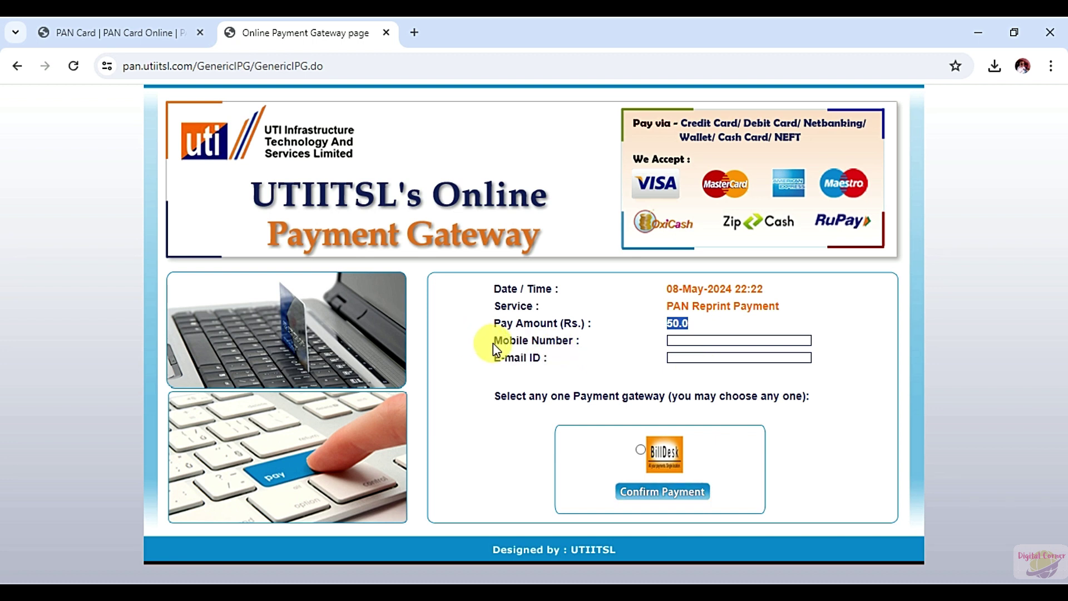
{"action": "left_click_drag", "start_coordinate": [493, 344], "coordinate": [567, 347]}
{"action": "left_click", "coordinate": [732, 341]}
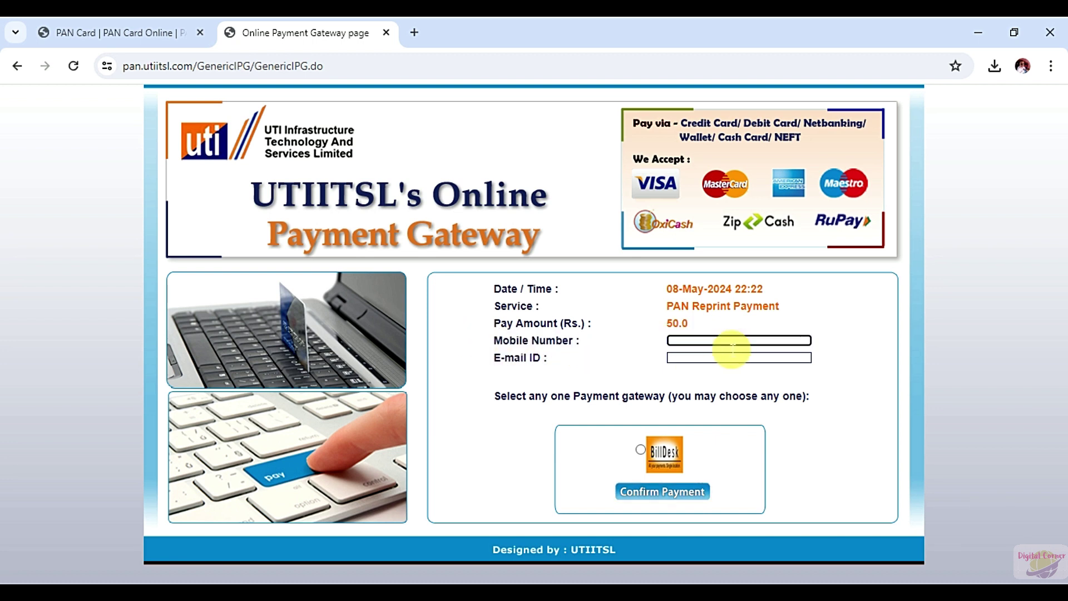
{"action": "left_click_drag", "start_coordinate": [493, 359], "coordinate": [559, 363]}
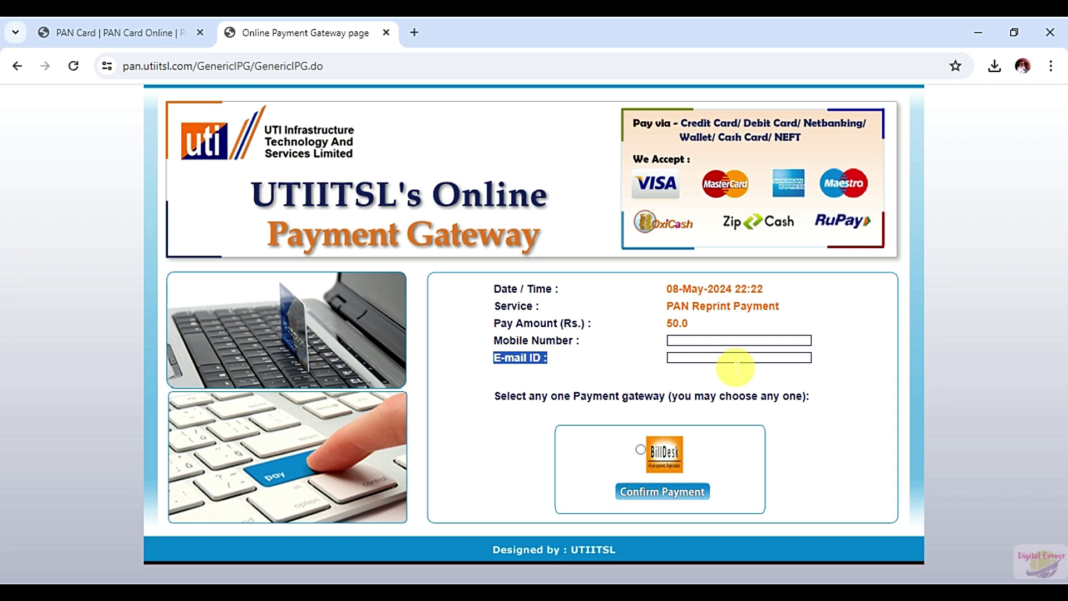
{"action": "left_click", "coordinate": [717, 363]}
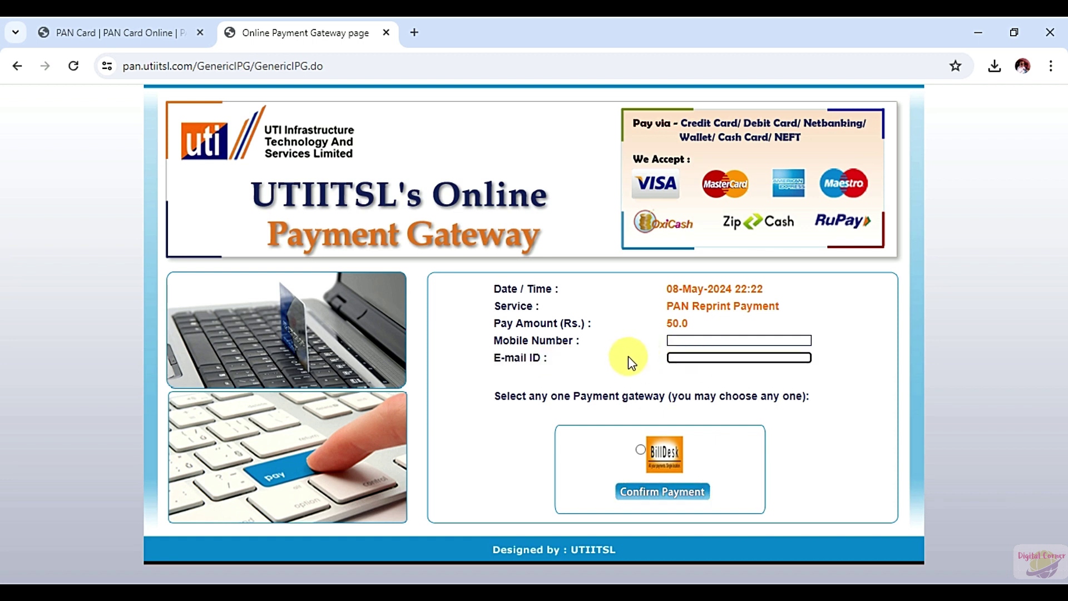
{"action": "left_click", "coordinate": [641, 450]}
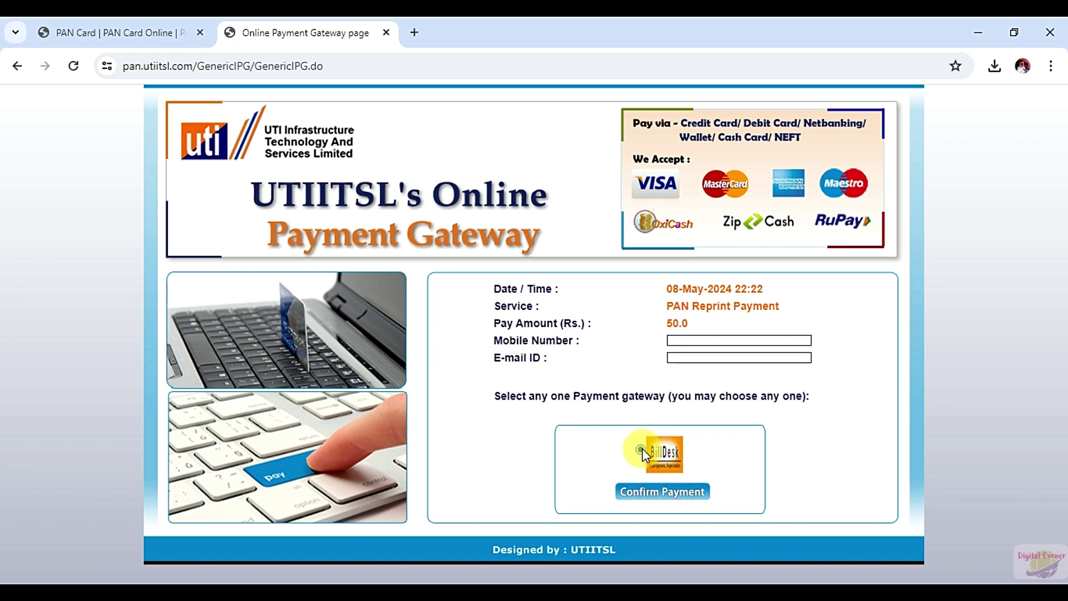
{"action": "left_click", "coordinate": [690, 500]}
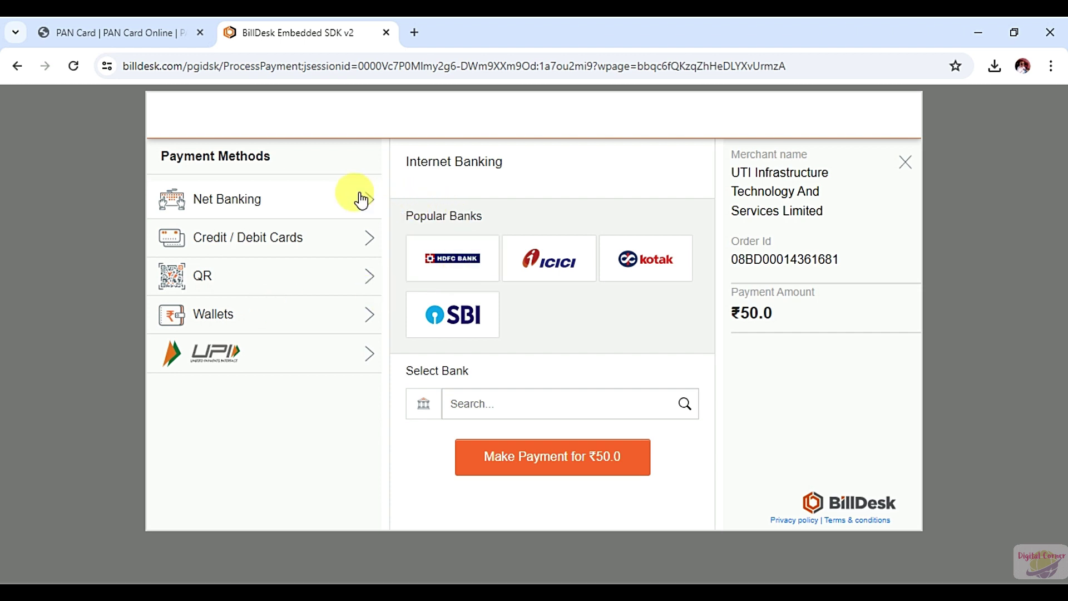
Choose QR as the payment method with BHIM UPI and make the ₹50.0 payment
{"action": "left_click_drag", "start_coordinate": [402, 165], "coordinate": [515, 174]}
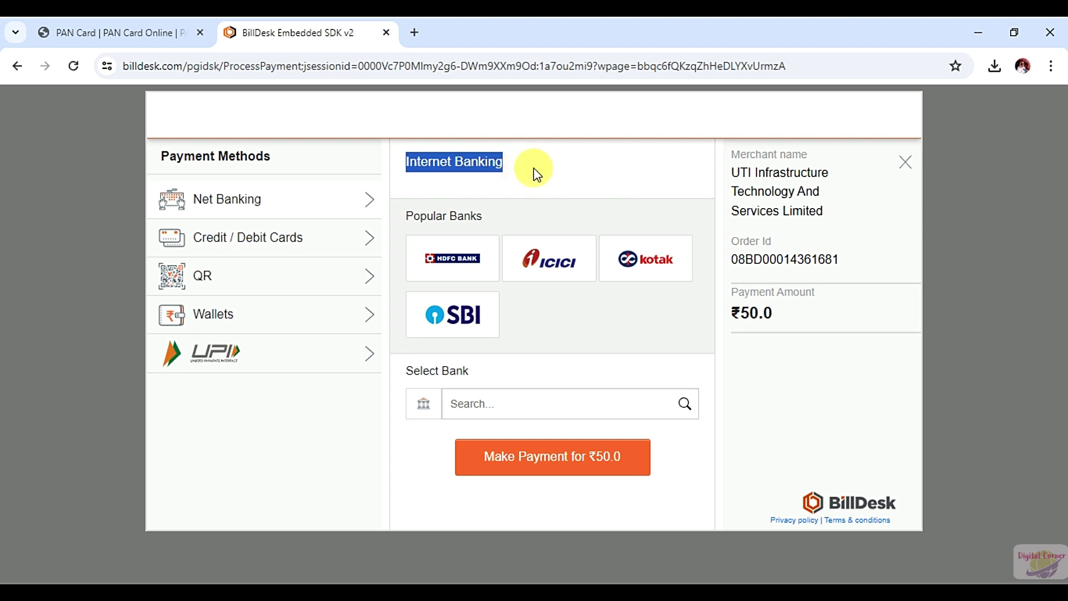
{"action": "left_click", "coordinate": [240, 285]}
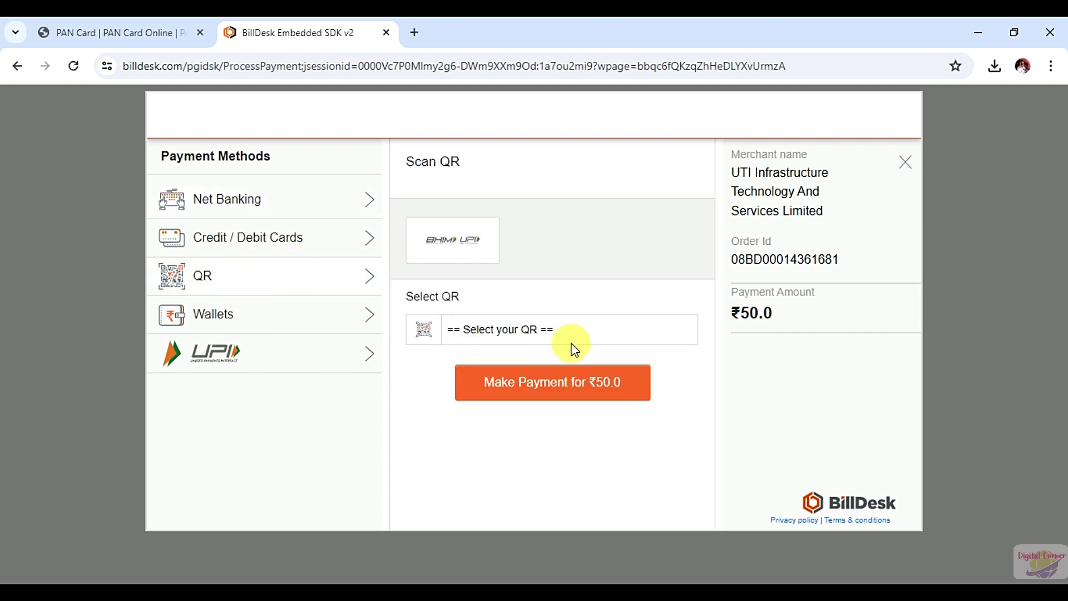
{"action": "left_click", "coordinate": [520, 334]}
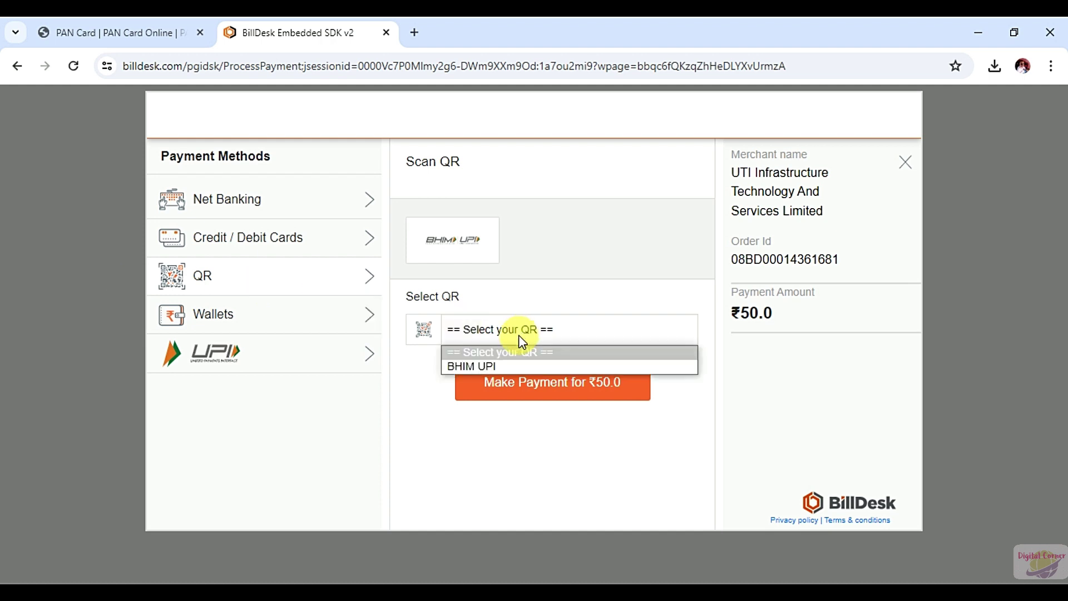
{"action": "left_click", "coordinate": [493, 367]}
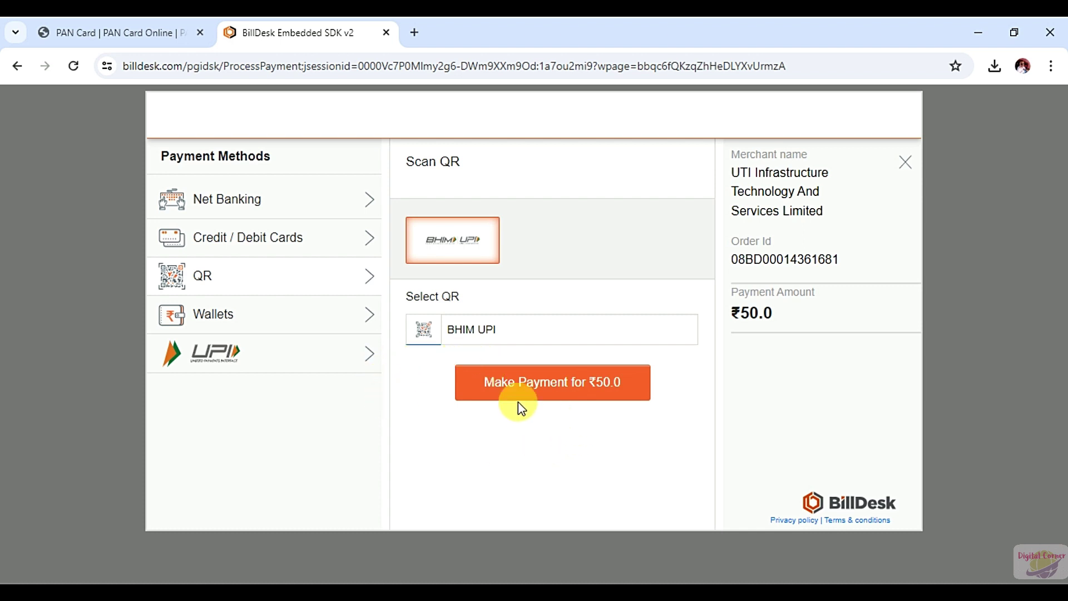
{"action": "left_click", "coordinate": [540, 393]}
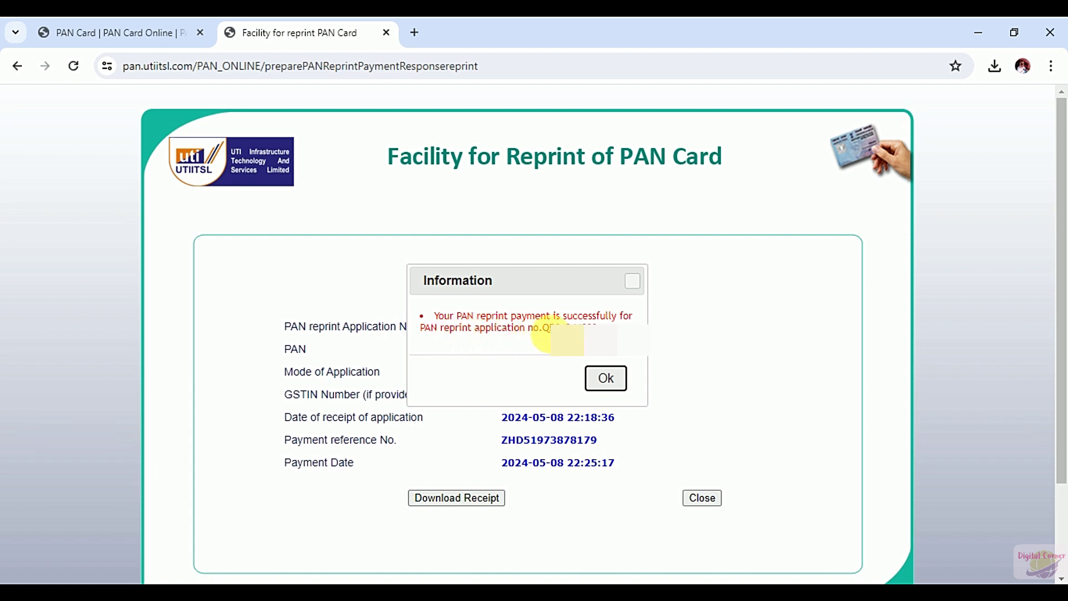
Dismiss the payment information message and download the receipt of the PAN reprint application
{"action": "left_click_drag", "start_coordinate": [544, 329], "coordinate": [601, 328]}
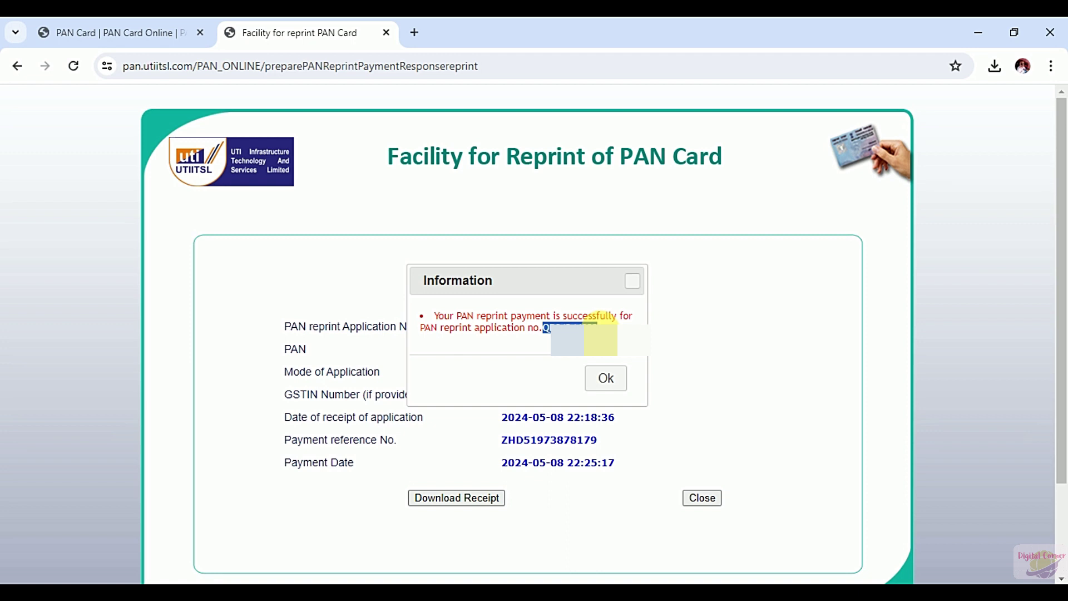
{"action": "left_click", "coordinate": [606, 379]}
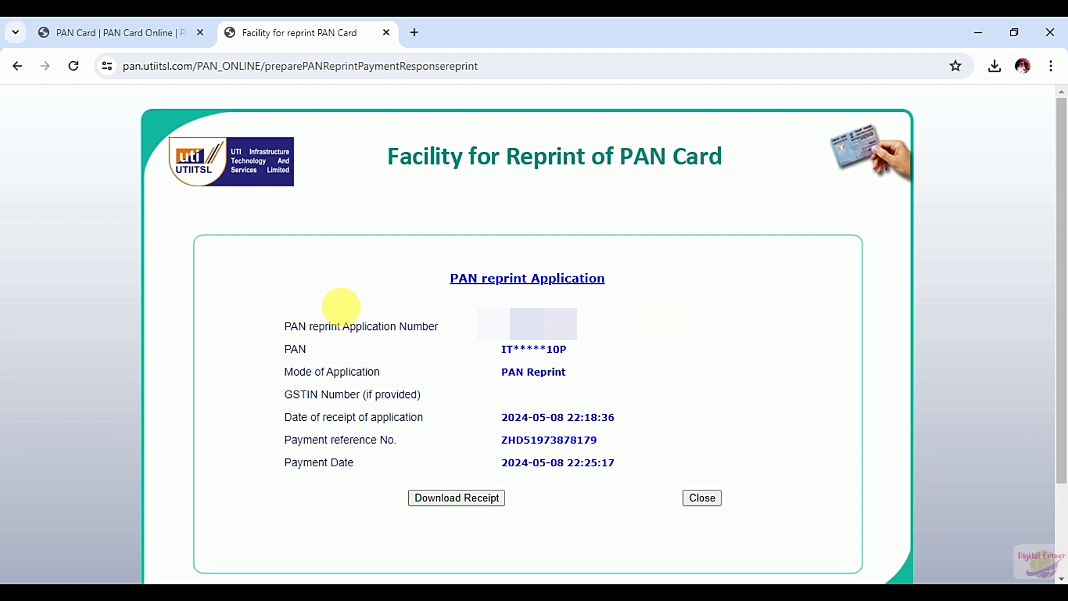
{"action": "left_click", "coordinate": [453, 499]}
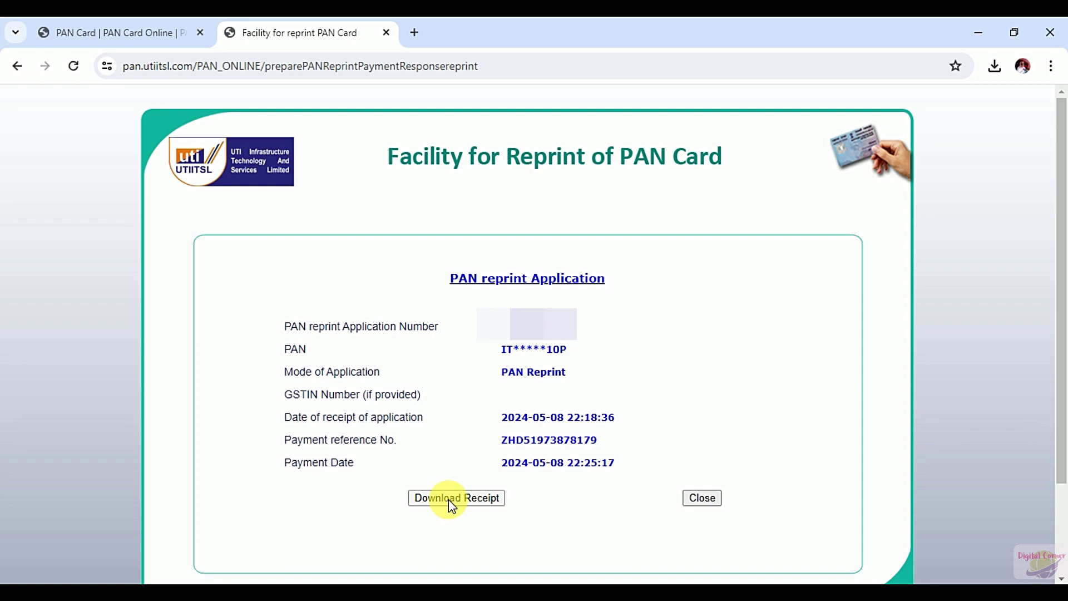
{"action": "left_click", "coordinate": [452, 499]}
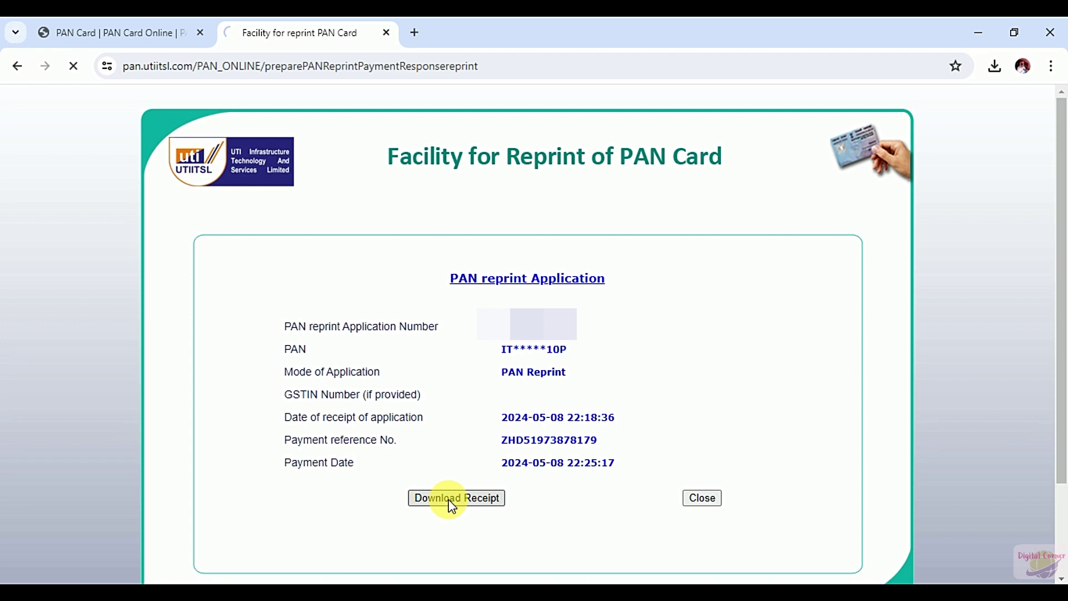